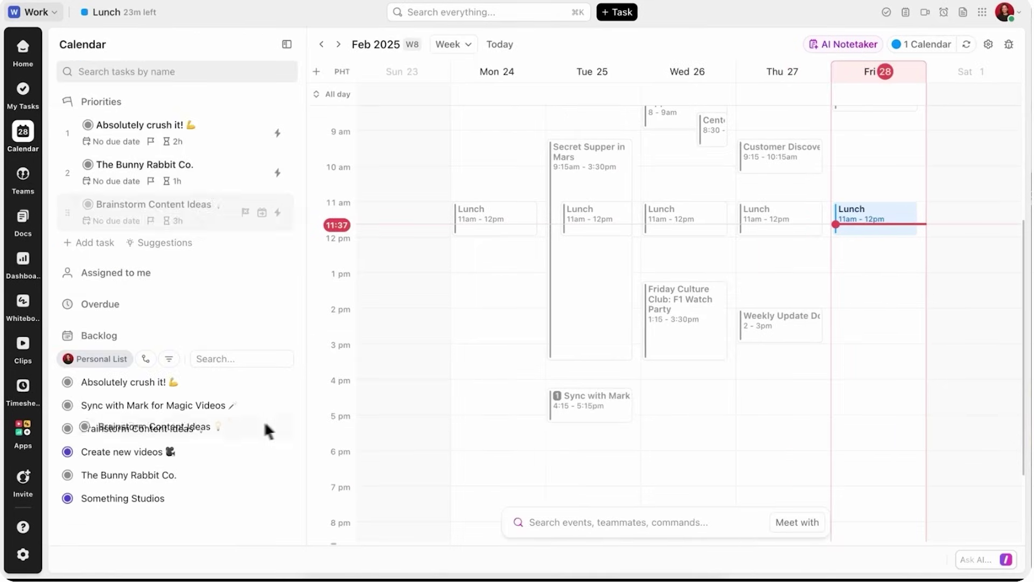
Schedule Brainstorm Content Ideas on Fri 28 from 1:45 pm to 4:15 pm.
drag(554, 360, 833, 325)
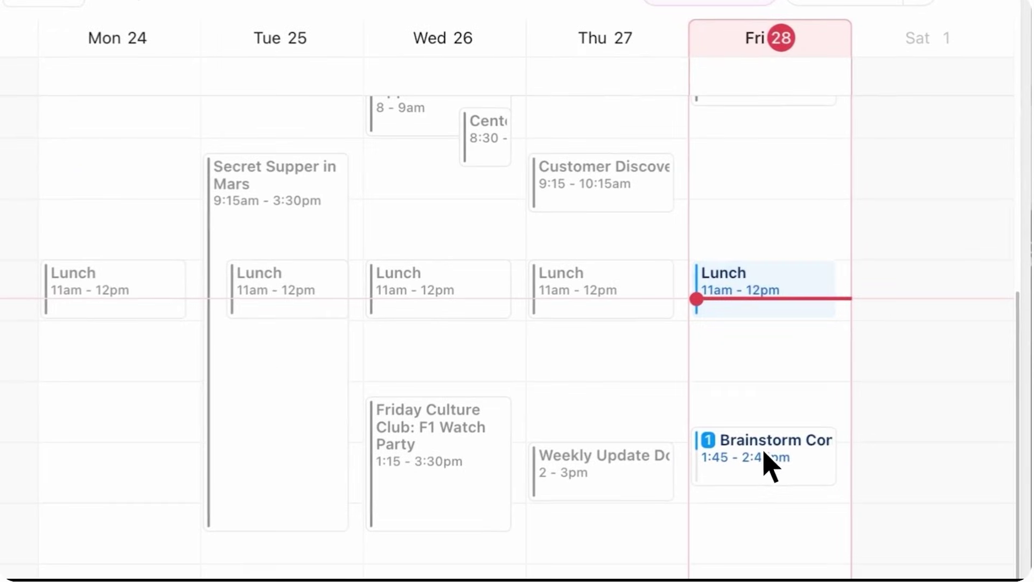
drag(771, 486, 784, 578)
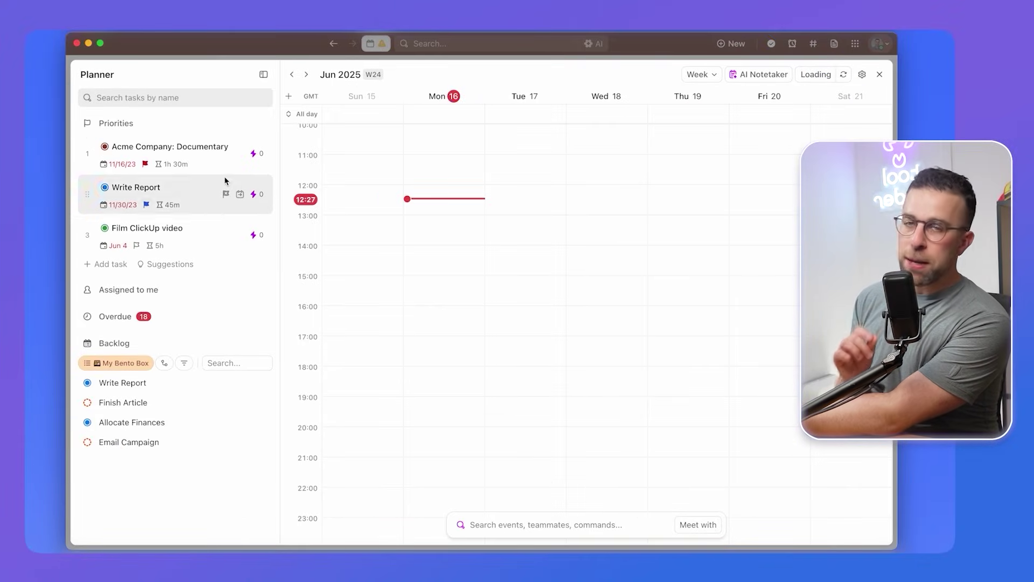
Confirm the AI-suggested Jun 16, 12:30–14:00 work session for the Acme Company: Documentary task.
click(252, 153)
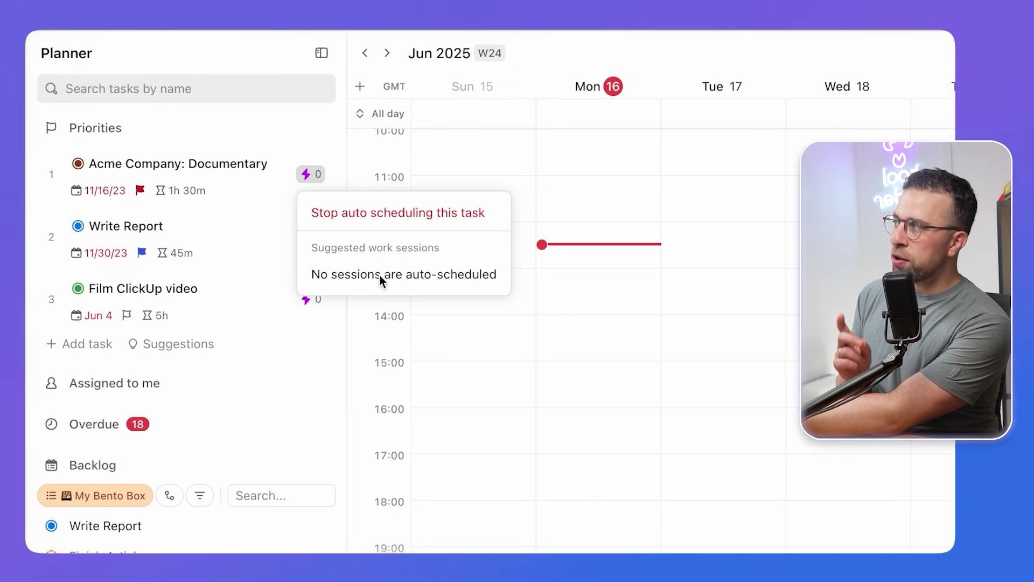
click(202, 180)
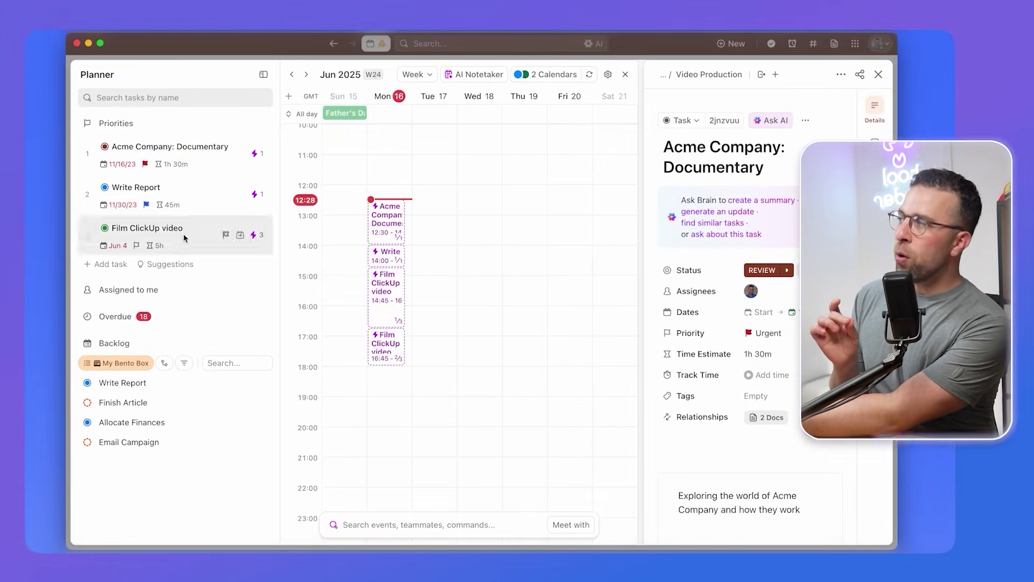
click(404, 230)
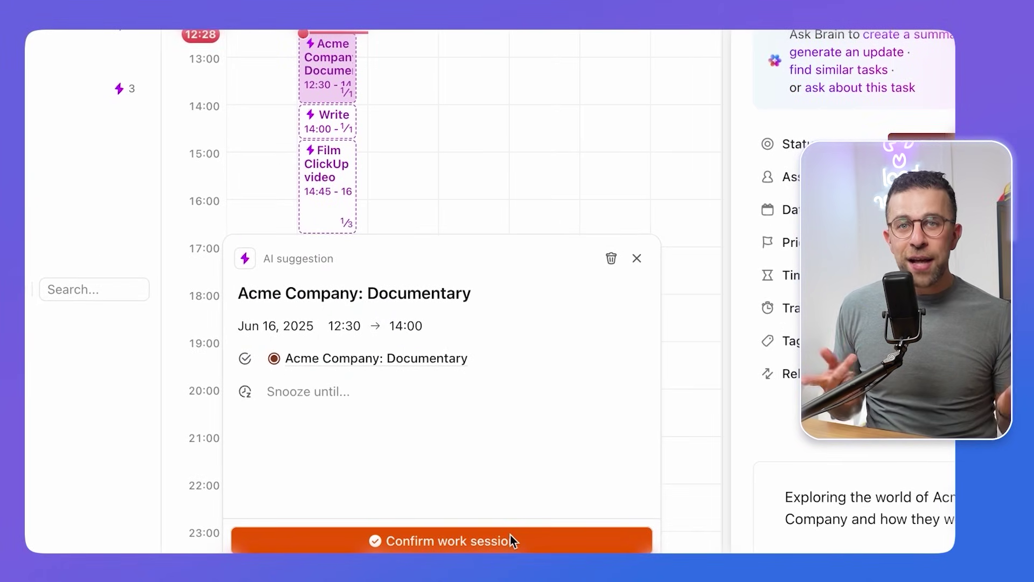
click(510, 536)
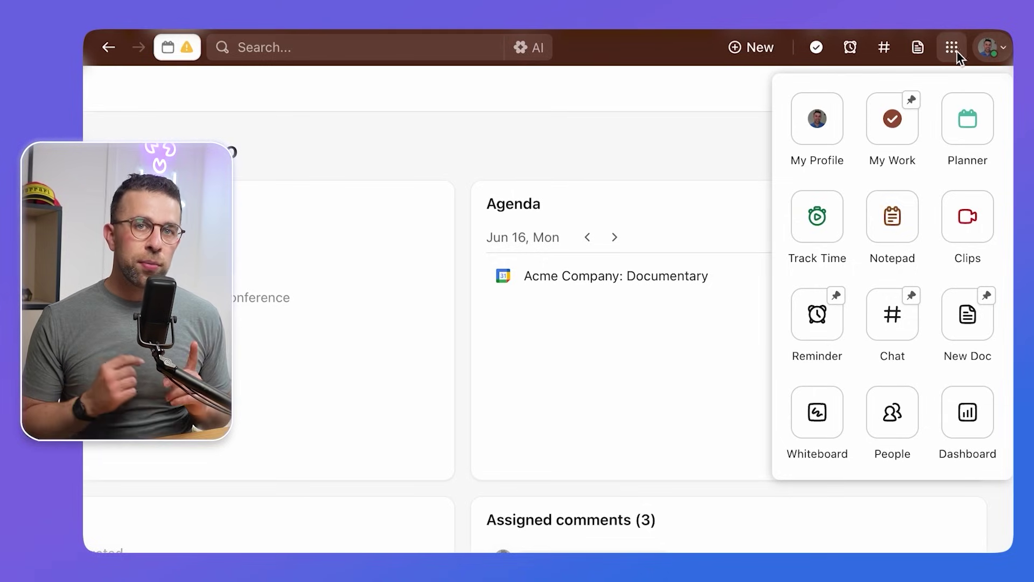
Open the saved Evernote homepage note in the Notepad and try the slash-command menu.
click(899, 200)
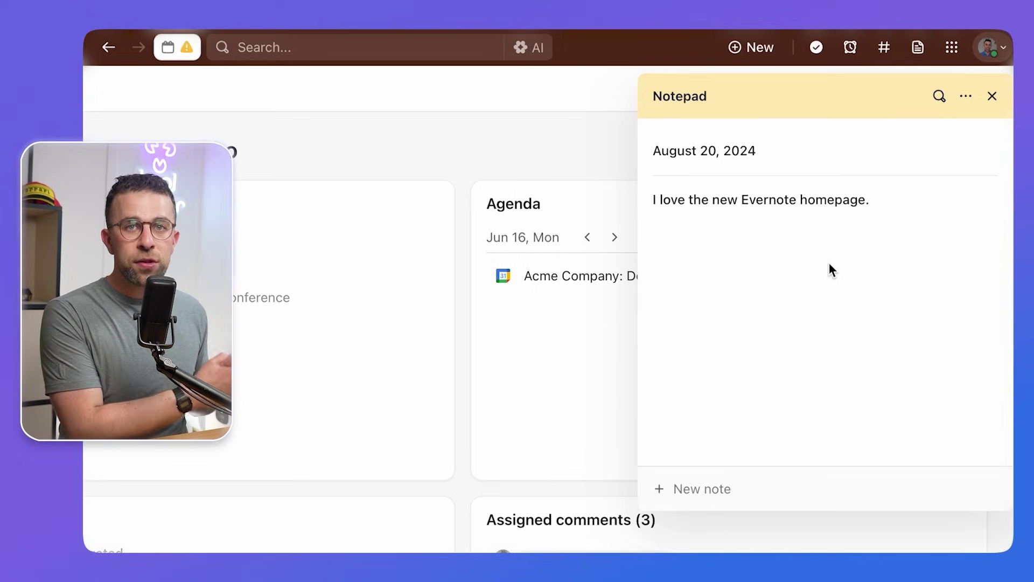
click(793, 201)
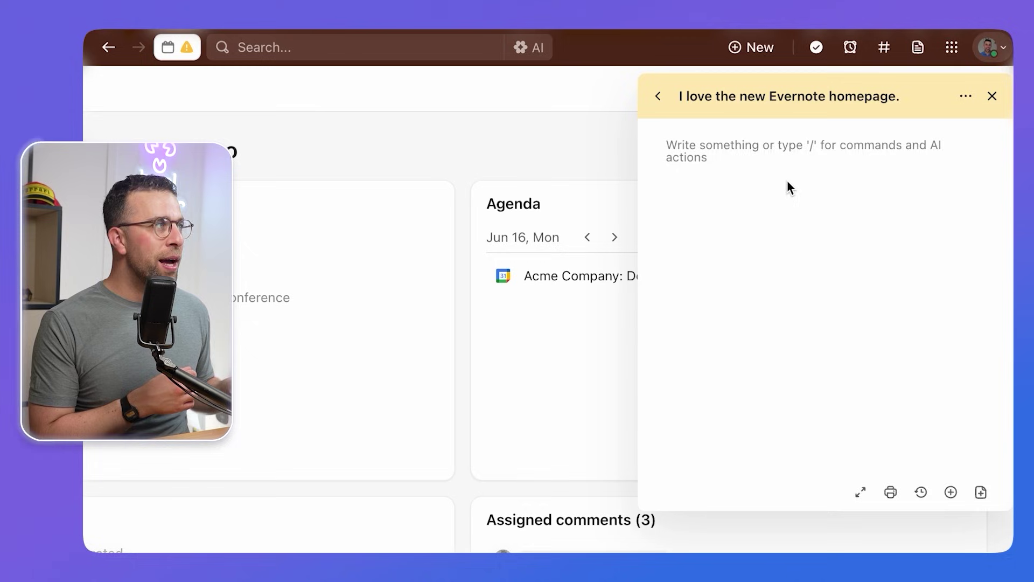
text(/)
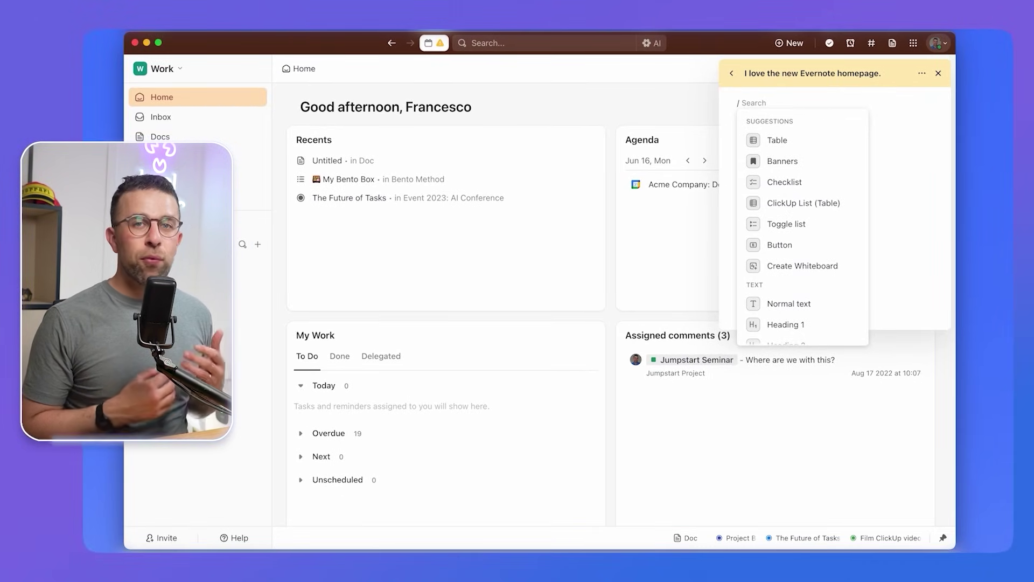
key(Escape)
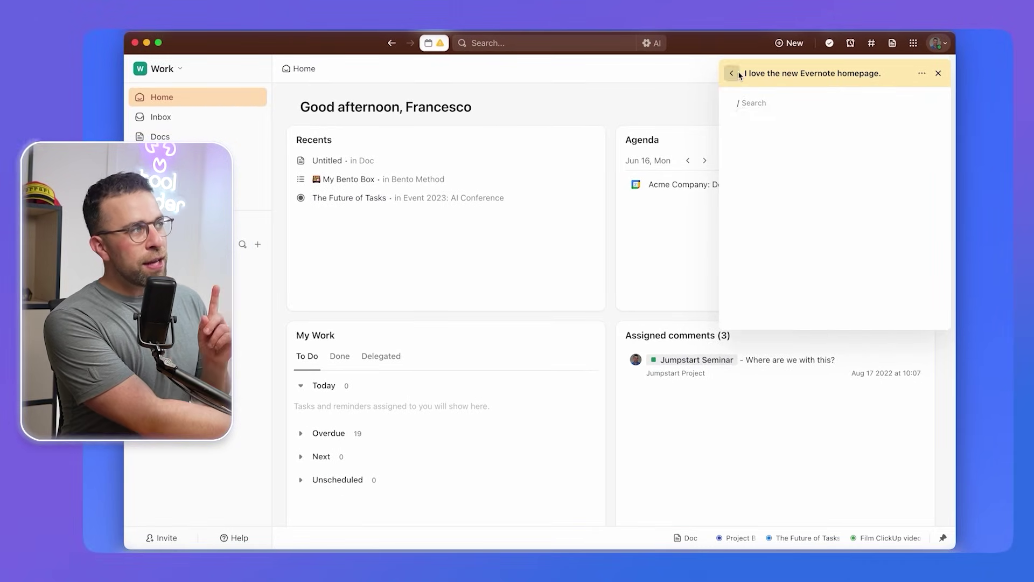
Pin the Notepad from the quick-actions grid as a permanent shortcut.
click(913, 43)
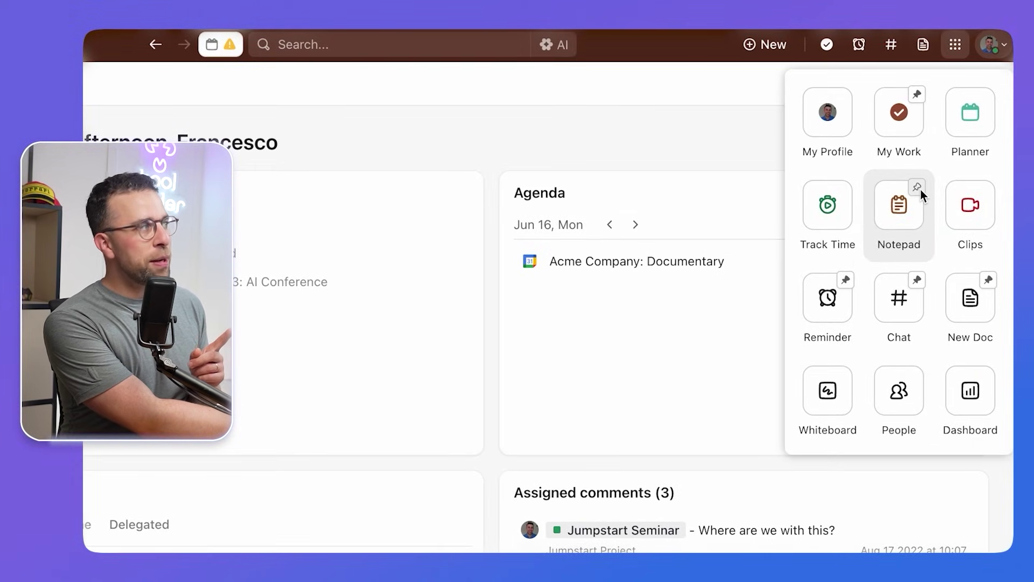
click(918, 188)
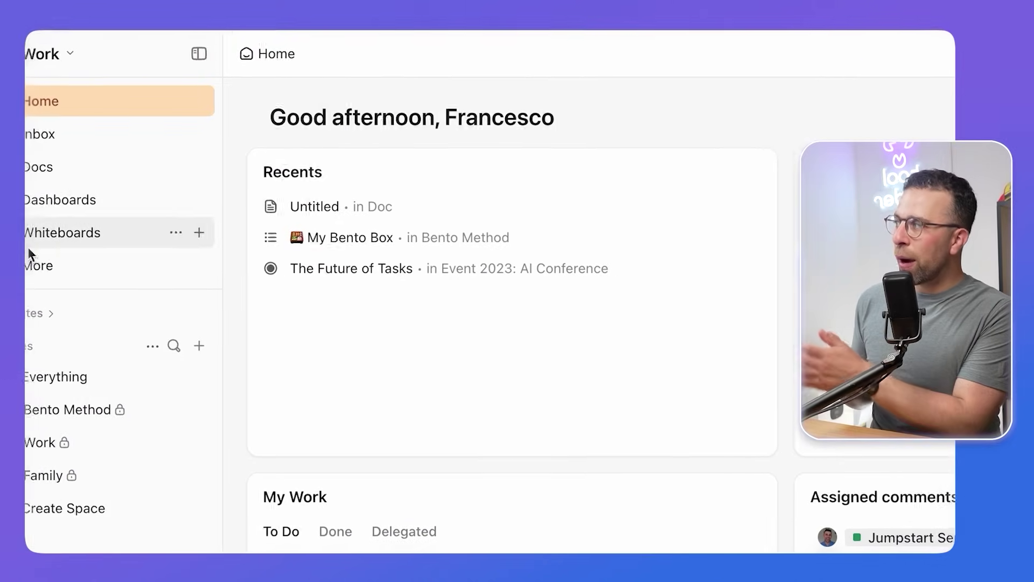
click(77, 252)
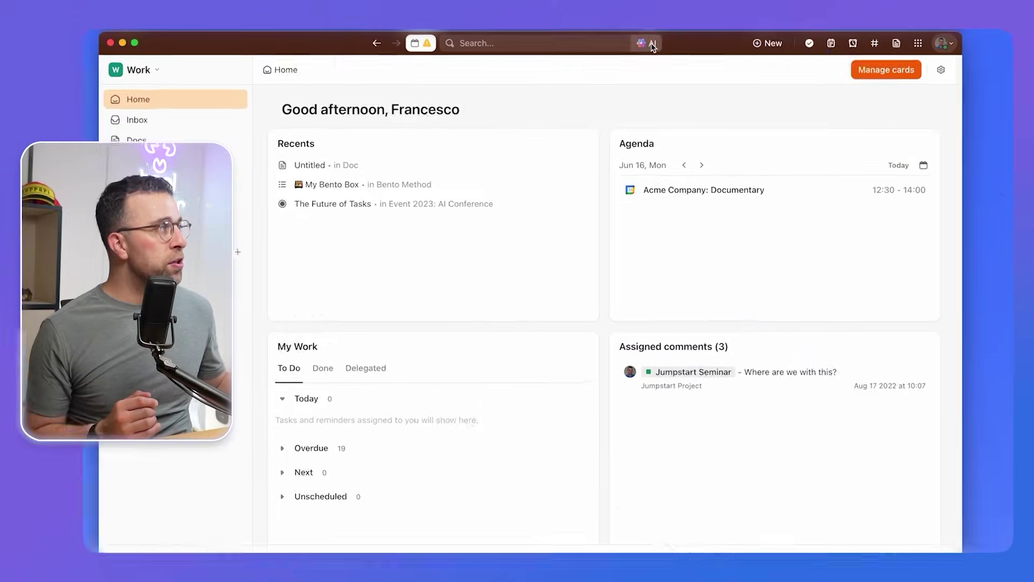
Open ClickUp Brain and list its AI models, such as GPT-4o, Claude 3.7 Sonnet and Gemini 2.5 Pro.
click(623, 42)
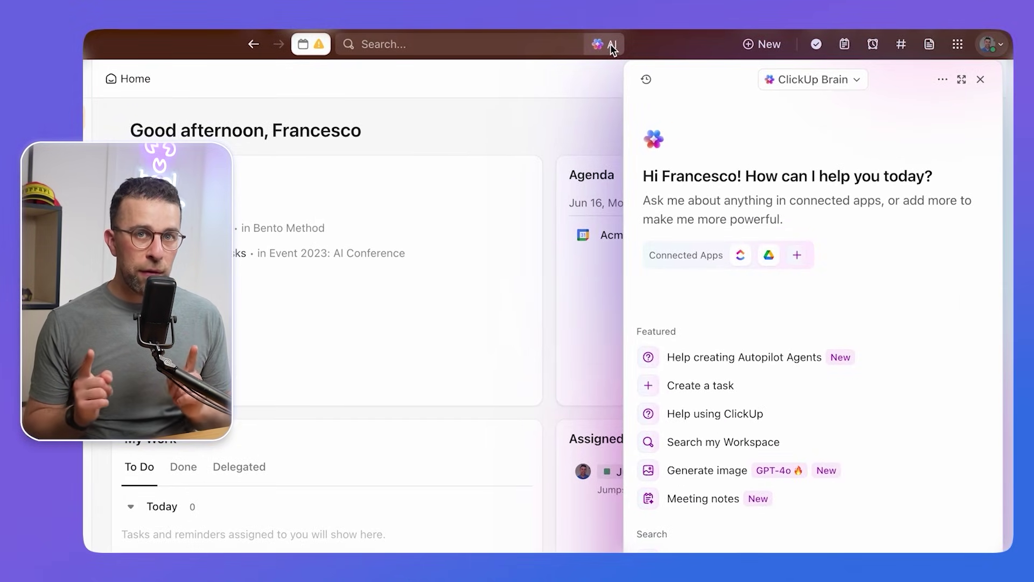
click(785, 75)
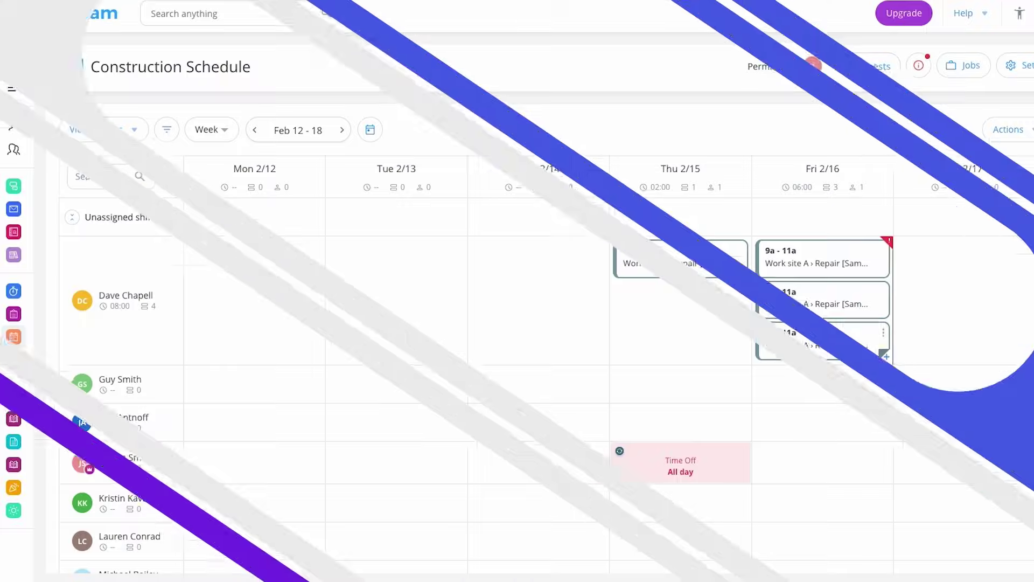
Move Friday's two shifts to Wednesday and Tue 2/13, and start a shift at Work site A.
drag(807, 336, 560, 266)
drag(796, 318, 414, 254)
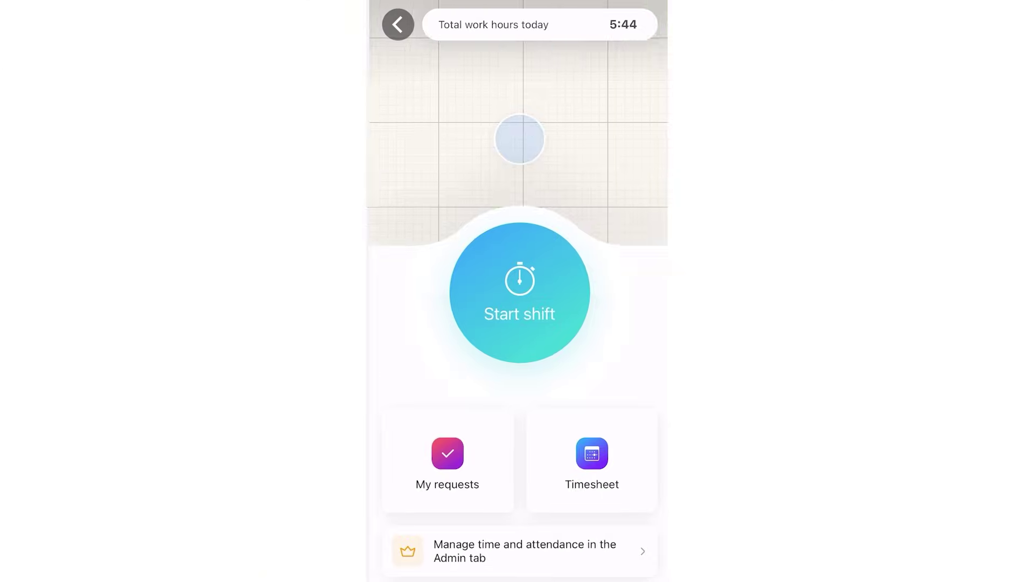
click(520, 294)
click(451, 531)
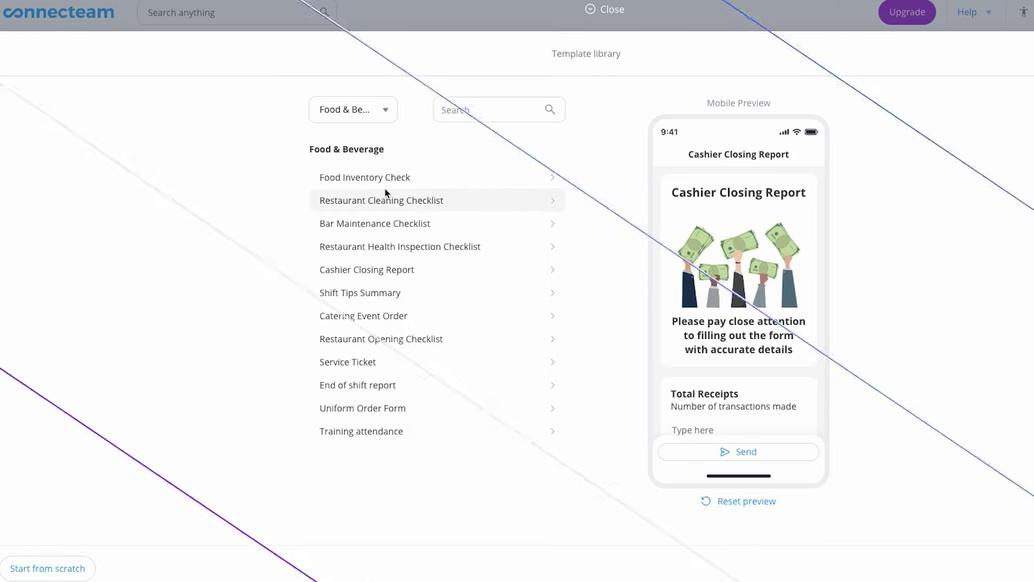
click(406, 224)
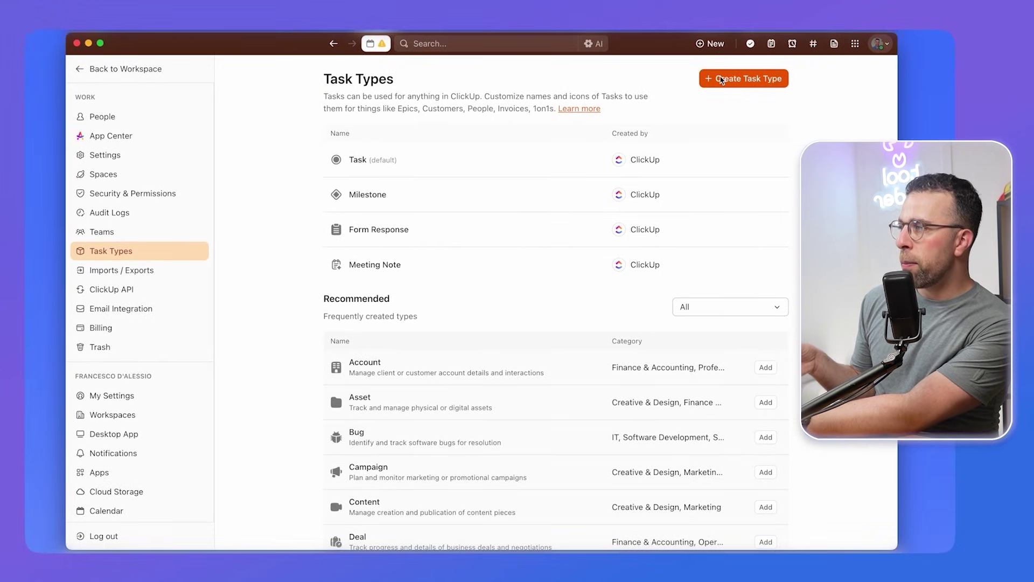
Browse the Recommended task types, then start creating a new custom task type.
scroll(669, 243, down, 6)
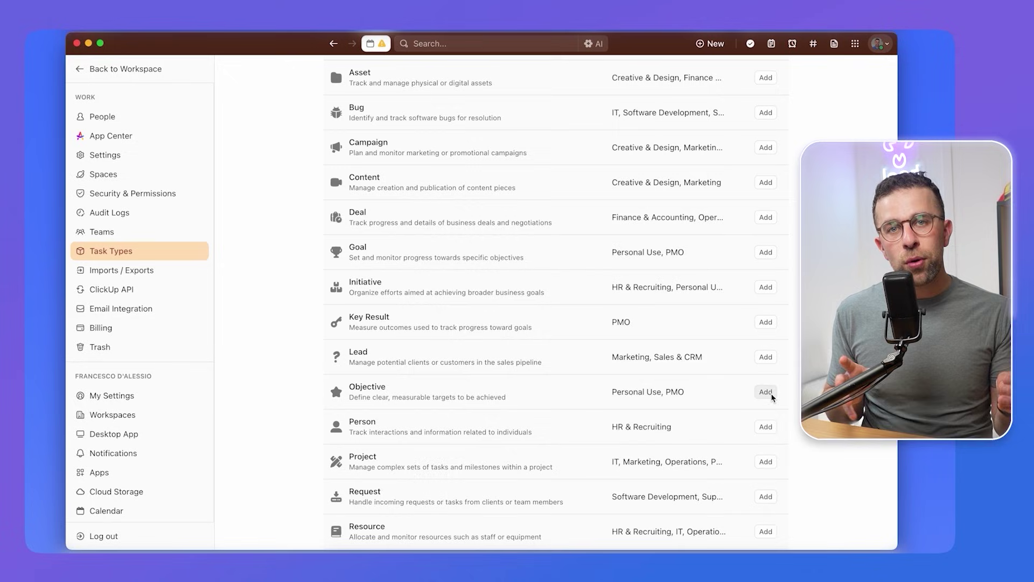
scroll(776, 441, down, 1)
scroll(775, 441, up, 7)
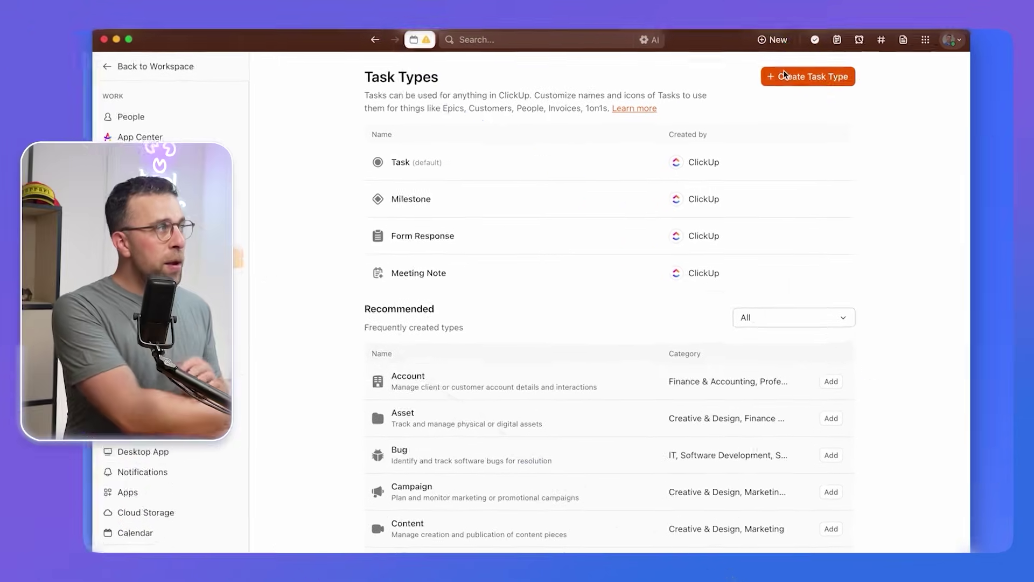
click(723, 78)
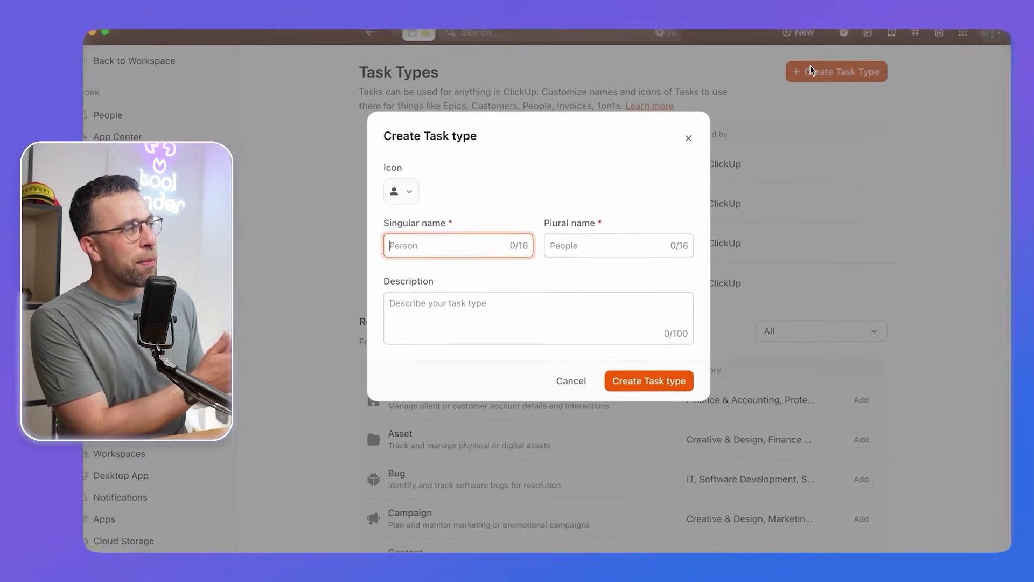
Pick the battery icon for the new task type.
click(360, 213)
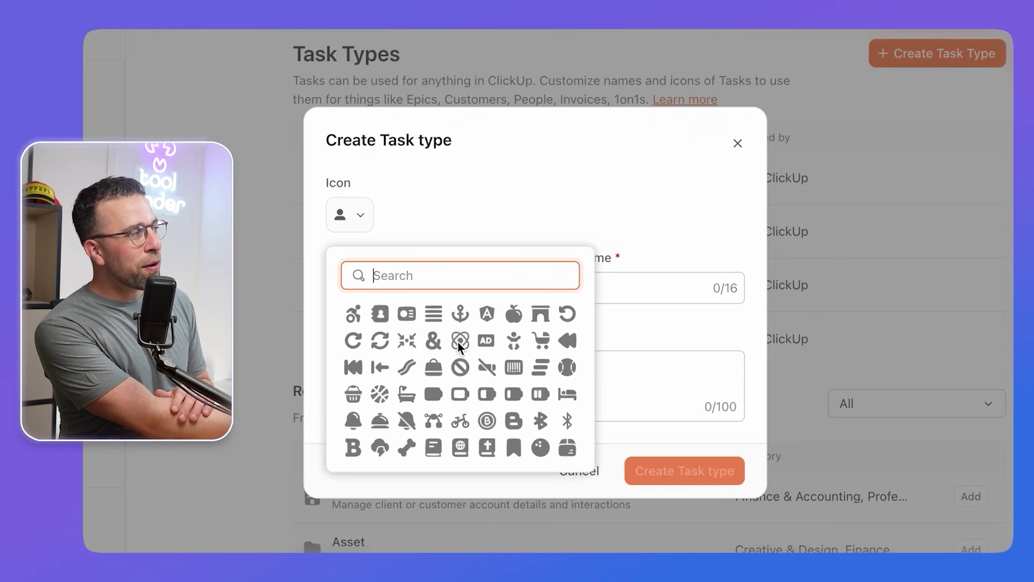
scroll(479, 365, down, 1)
scroll(479, 366, up, 5)
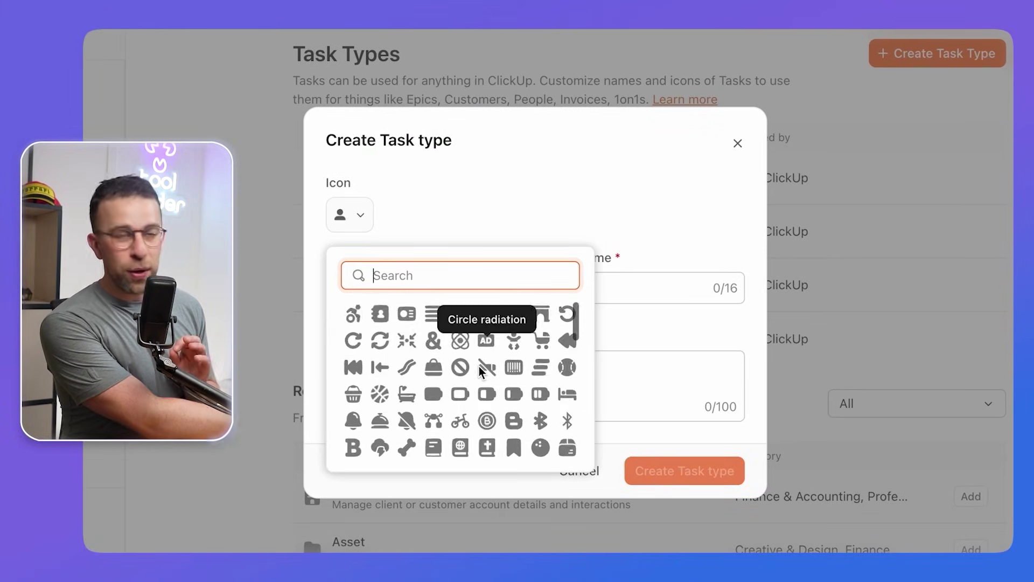
click(513, 392)
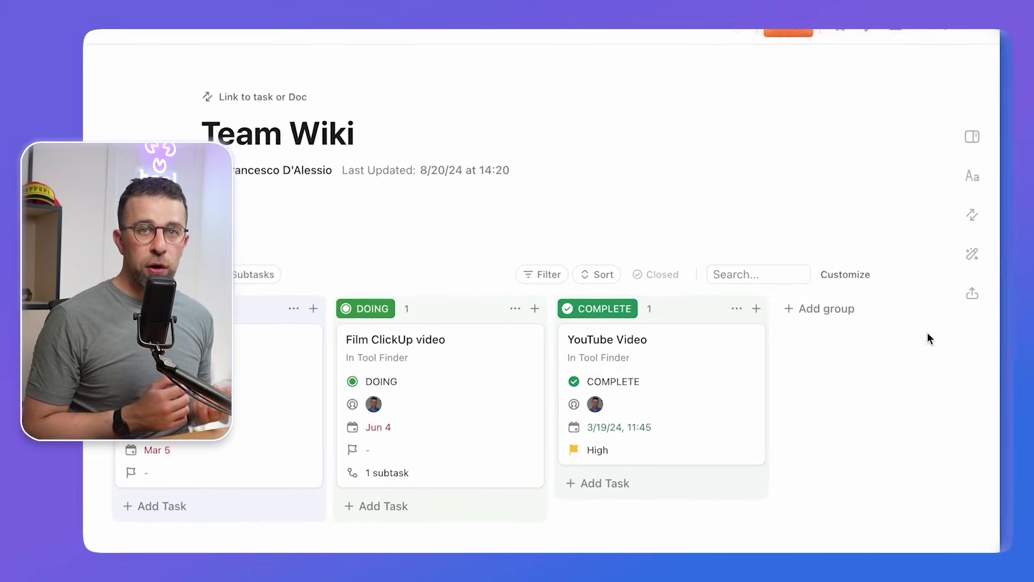
Enable Block and Page focus mode for the Welcome doc and work in its body paragraph.
click(987, 142)
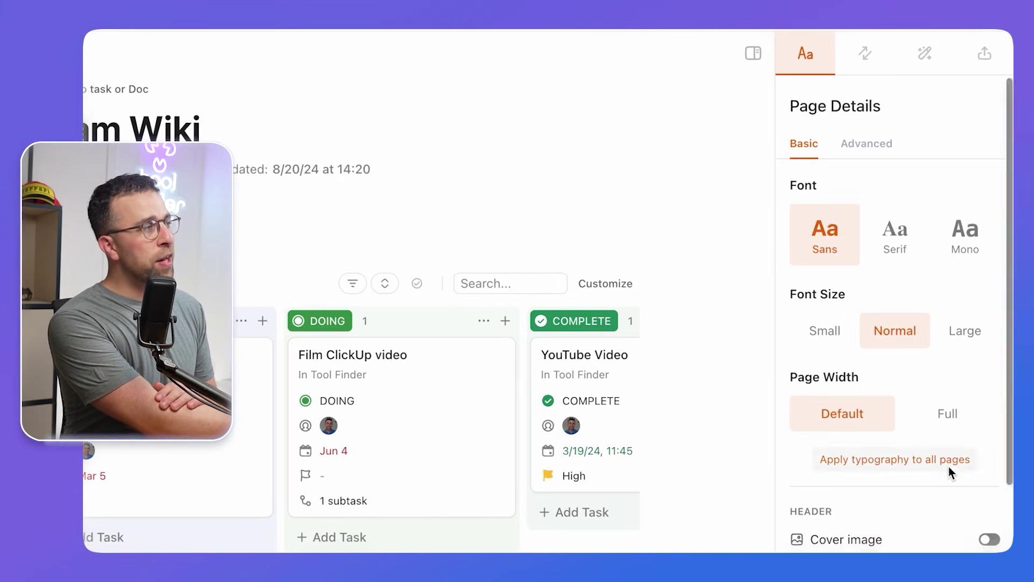
scroll(948, 467, down, 8)
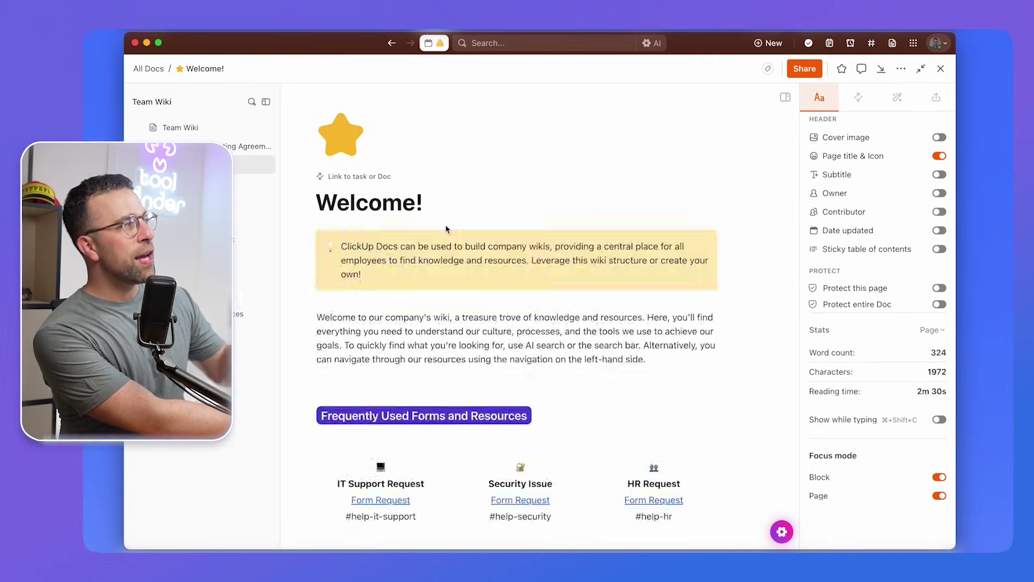
click(537, 330)
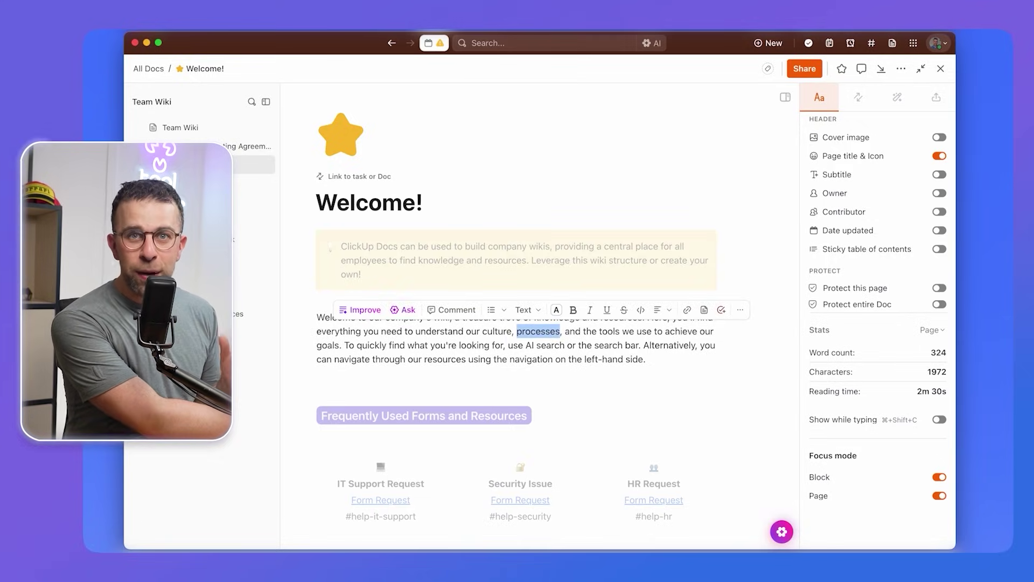
key(Return)
key(BackSpace)
click(318, 407)
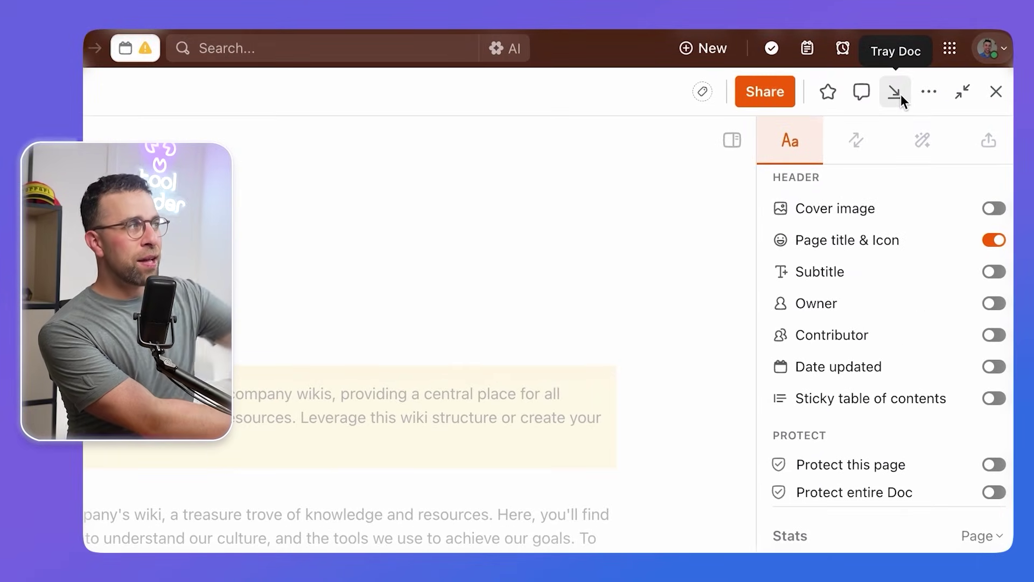
Send the doc to the tray, remove Team Wiki and one other item, then open and close the video-filming task.
click(900, 95)
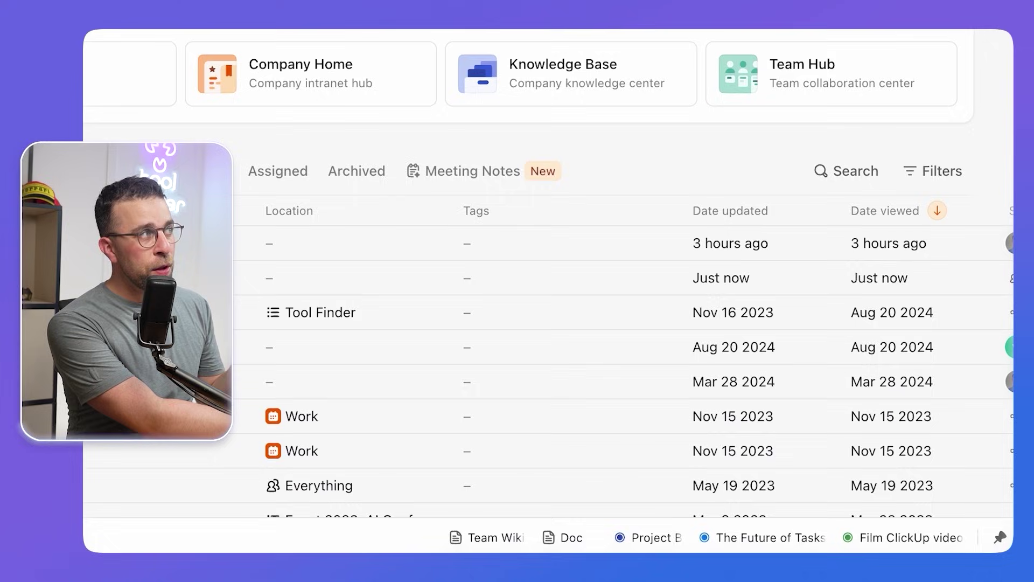
drag(456, 533, 677, 527)
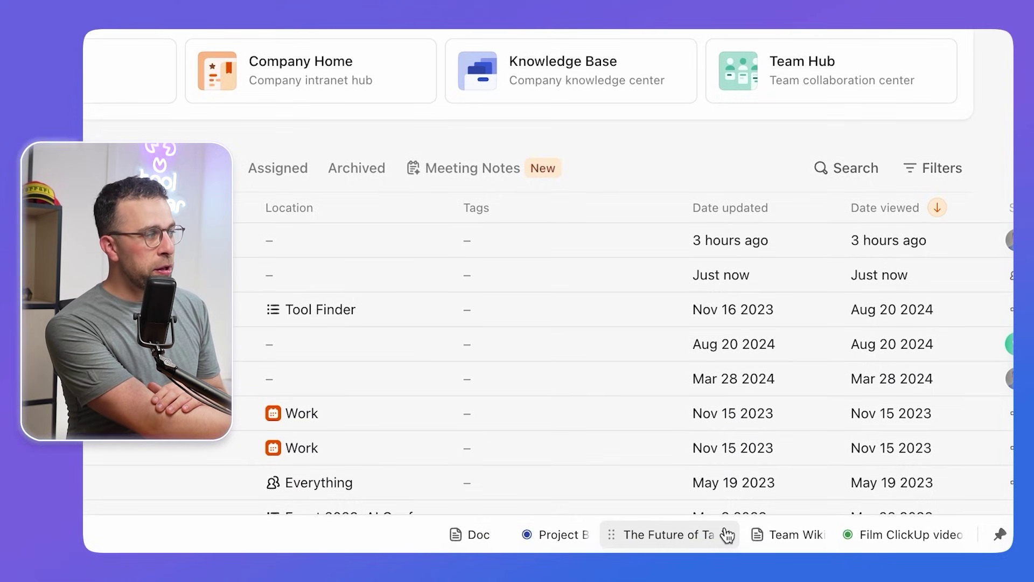
click(722, 532)
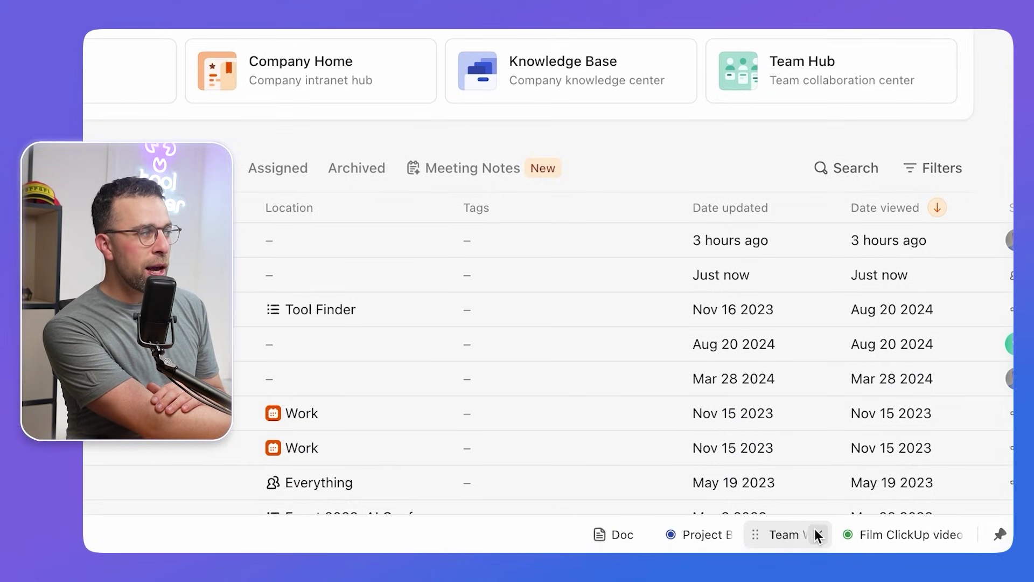
click(814, 529)
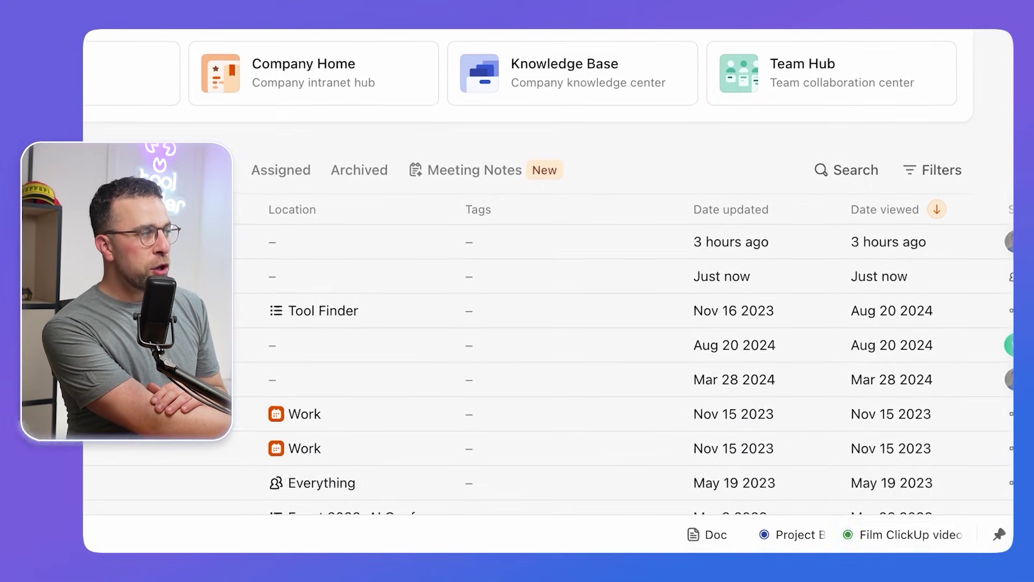
click(886, 534)
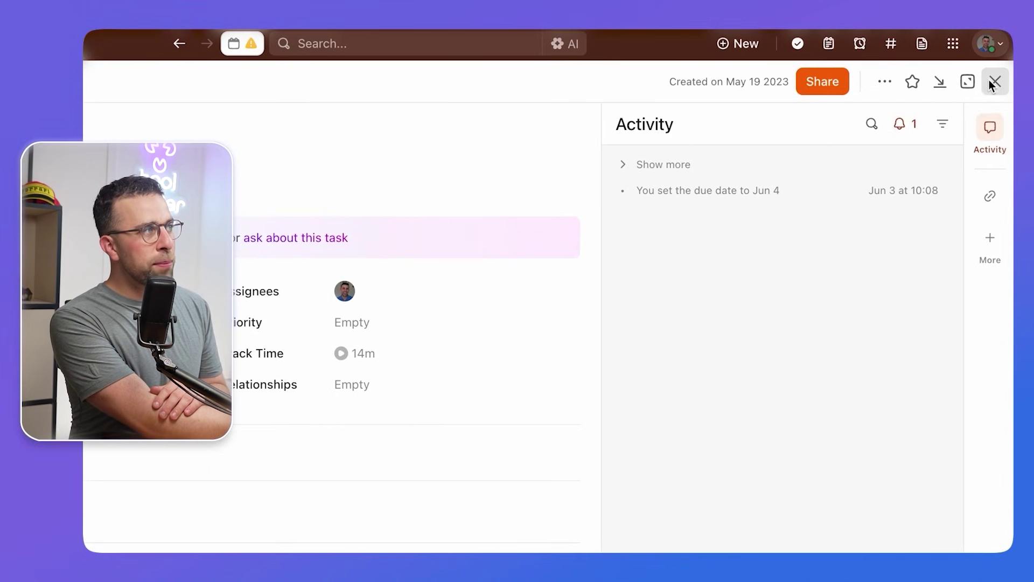
click(991, 81)
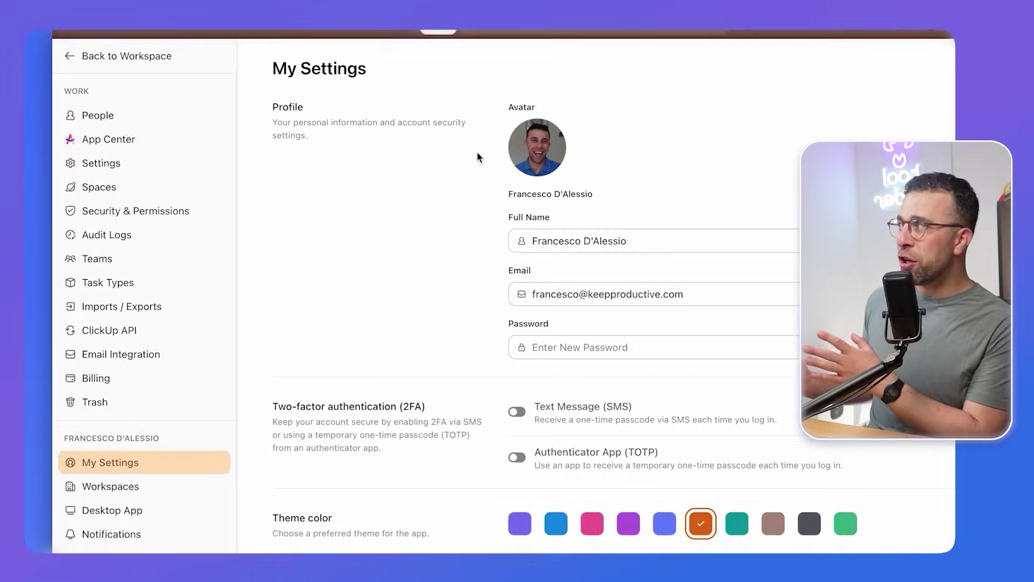
Switch off the AI Notetaker ClickApp from the All ClickApps list in the App Center.
click(184, 146)
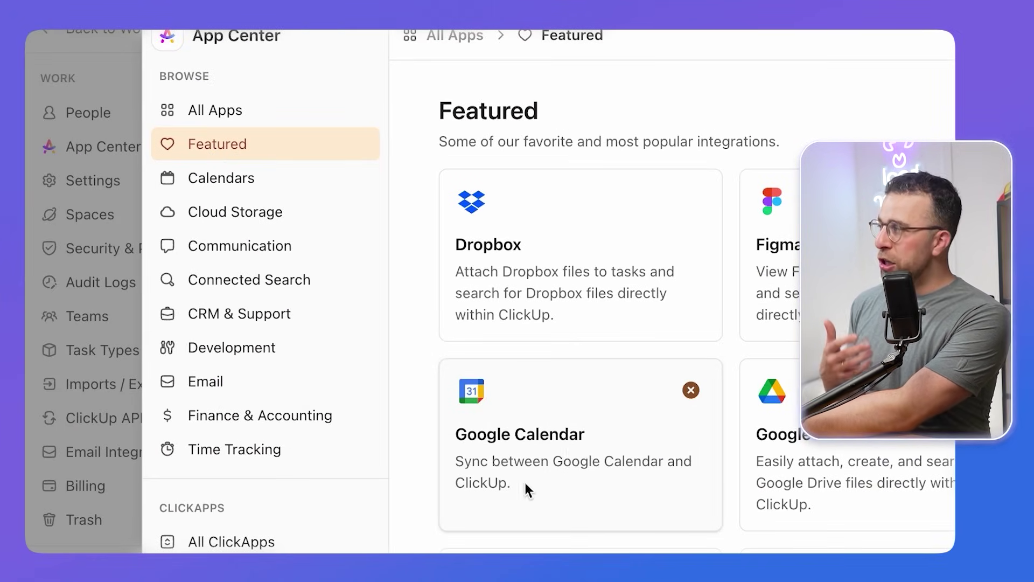
click(315, 539)
scroll(315, 526, down, 5)
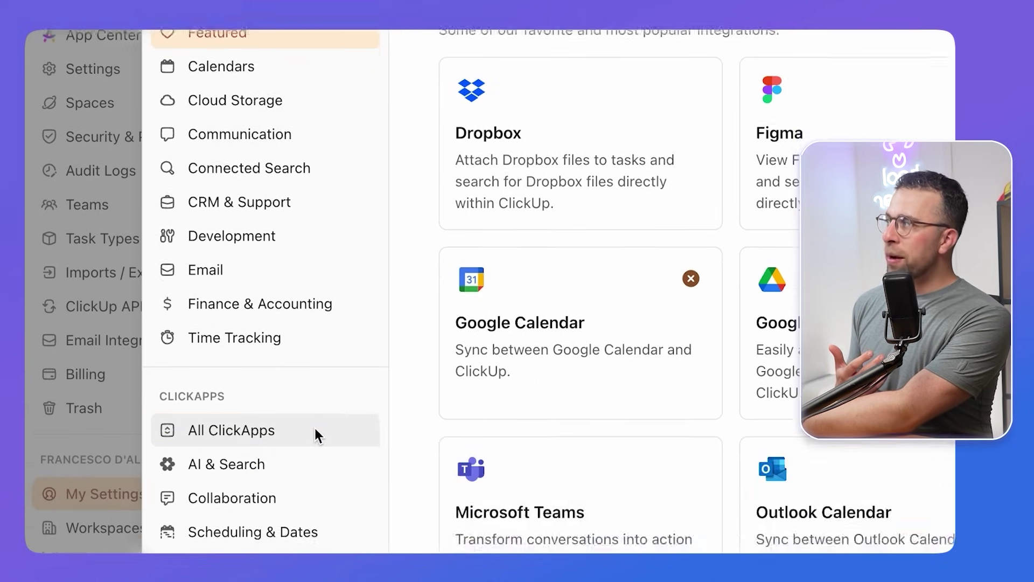
scroll(674, 387, down, 4)
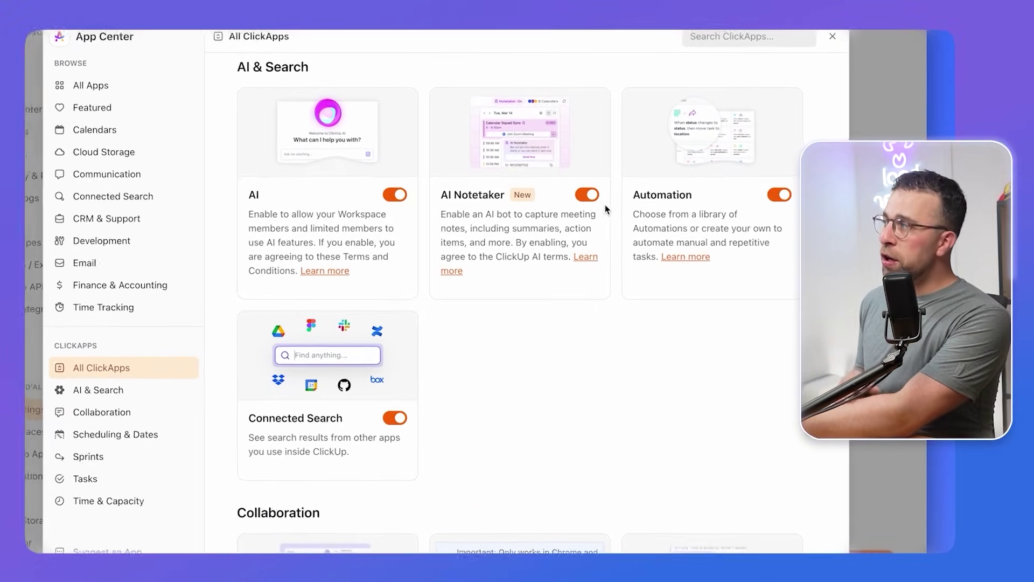
click(587, 195)
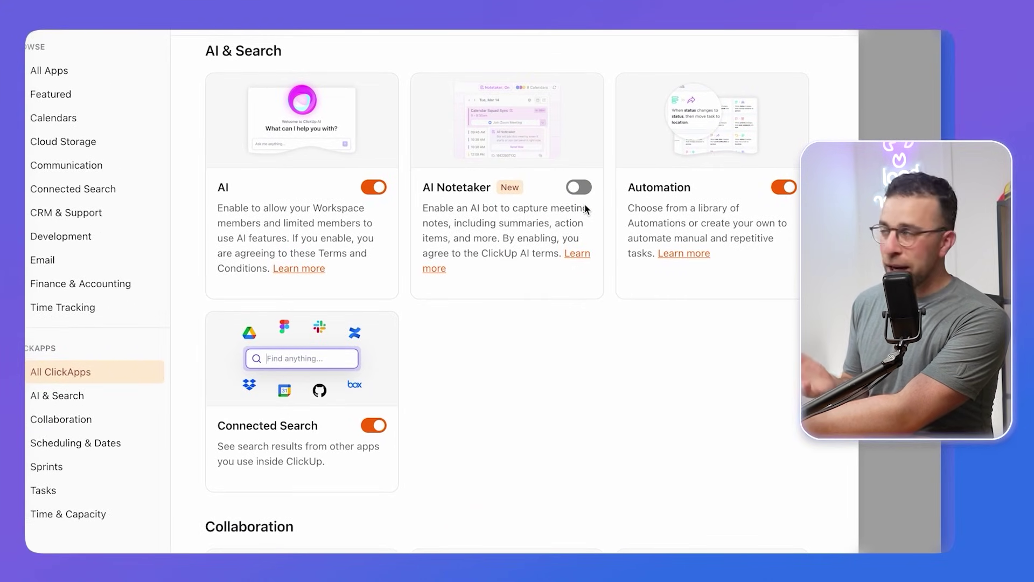
Scroll through the Collaboration ClickApps to review what else is available.
scroll(565, 215, down, 7)
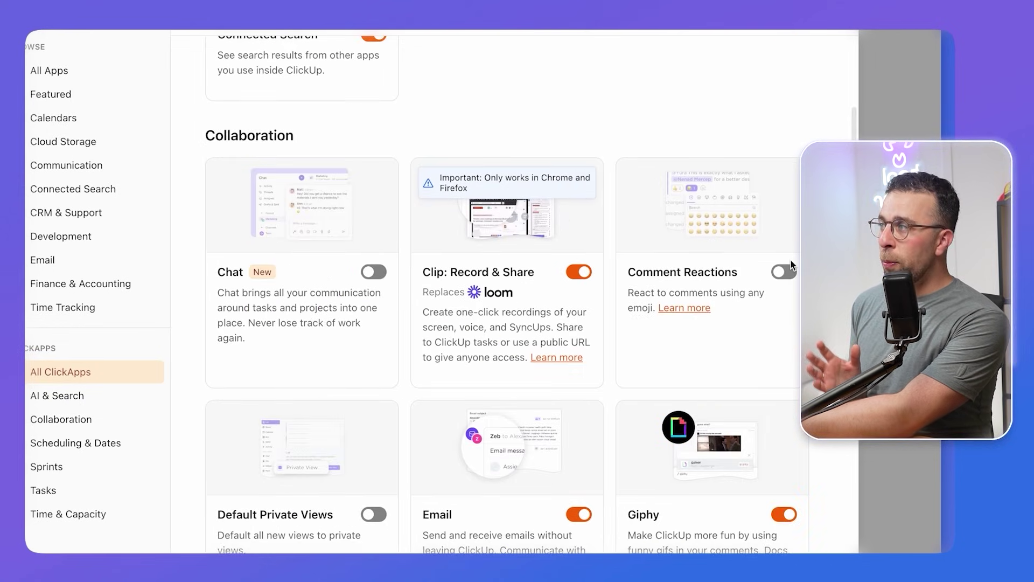
scroll(565, 274, down, 3)
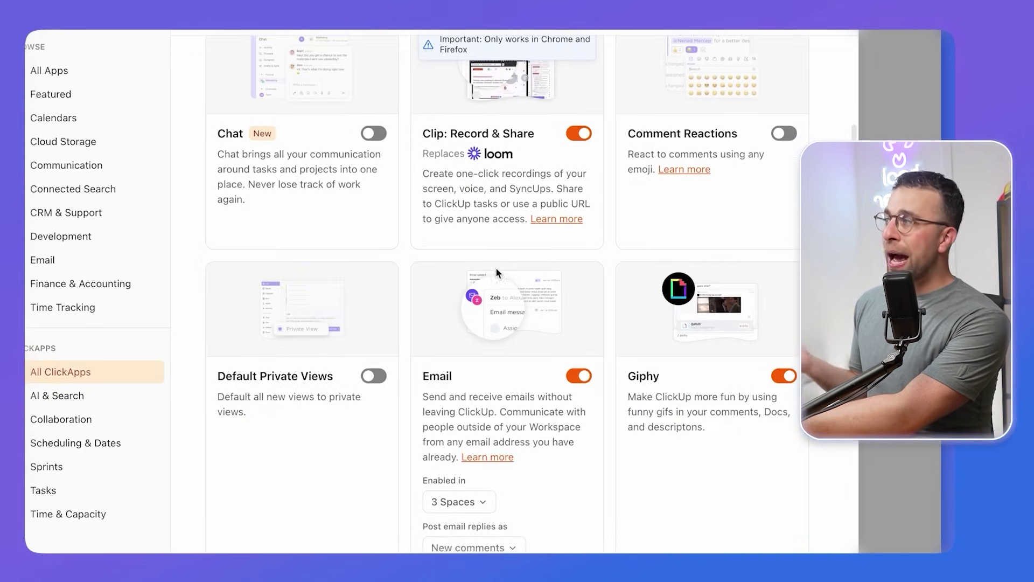
scroll(505, 291, down, 4)
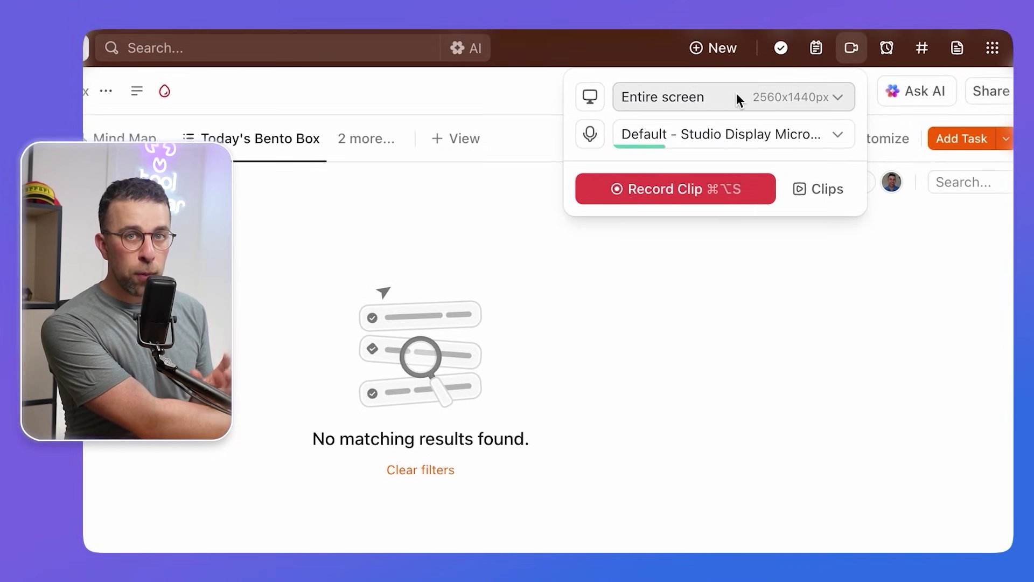
Review the clip's screen-capture sources and microphone options, keep the default microphone, and go to the Clips hub.
click(739, 100)
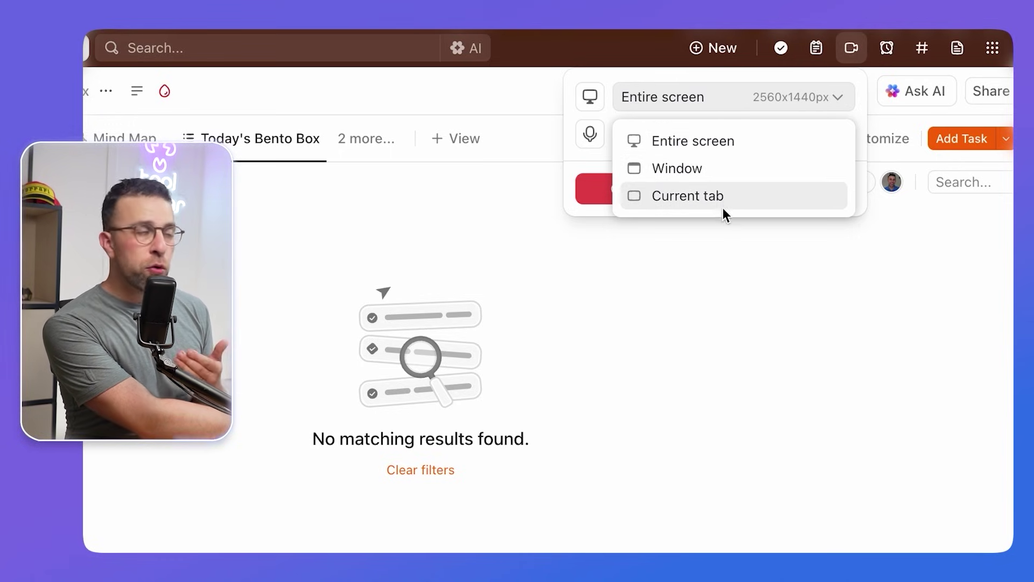
click(608, 115)
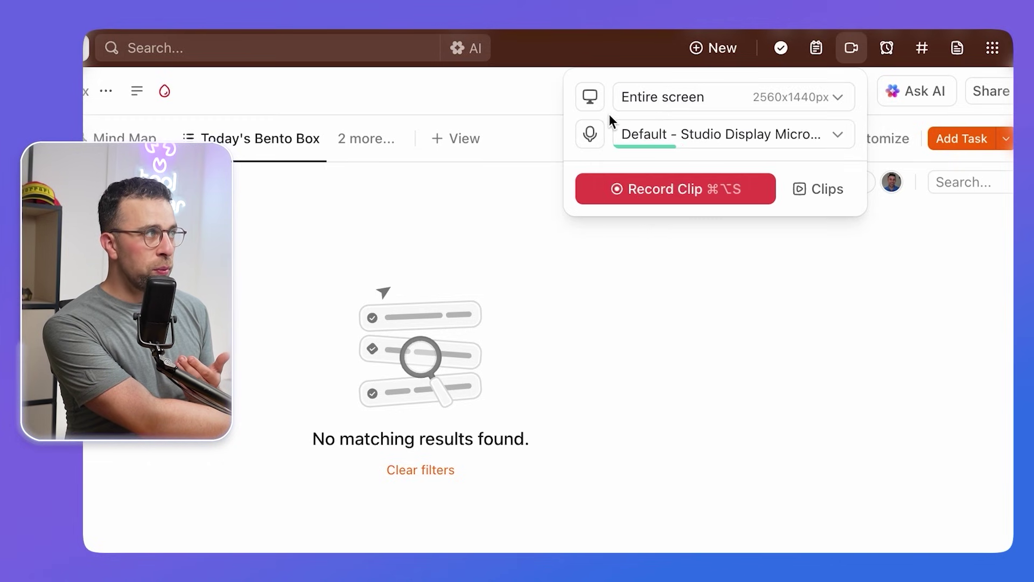
click(711, 134)
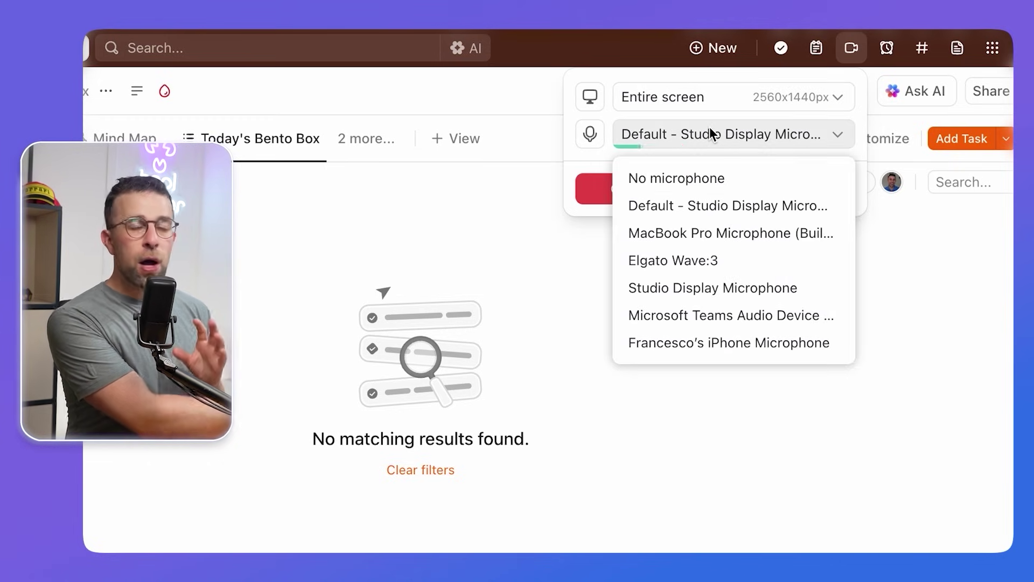
click(599, 156)
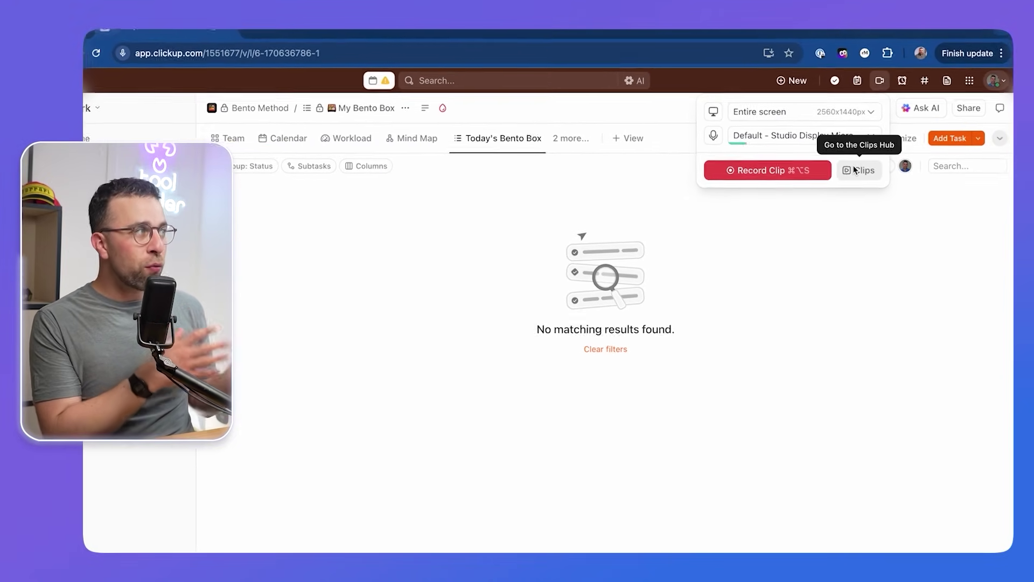
click(856, 169)
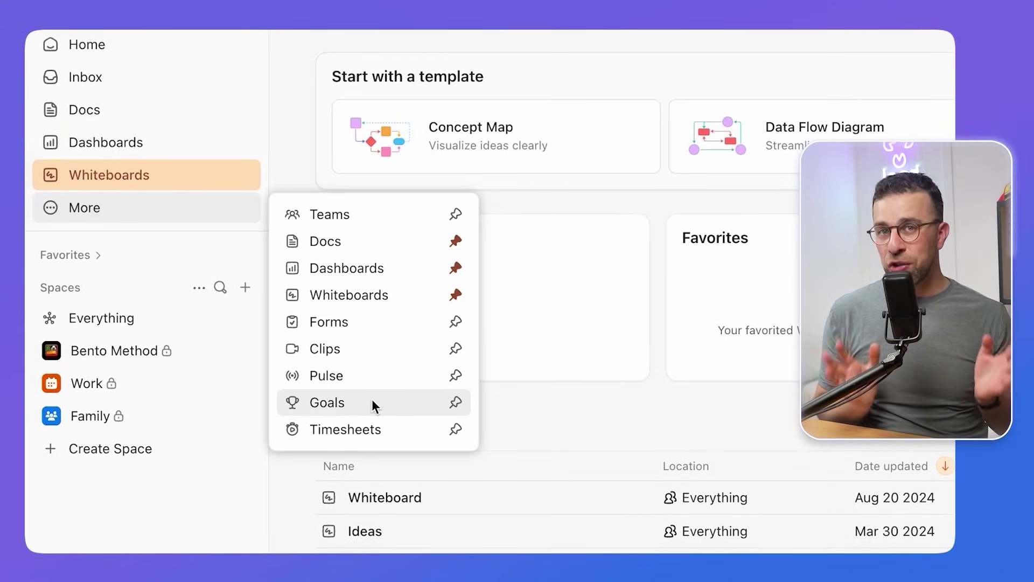
From Goals, open Secure Partnership with Acme Inc to review its targets and sharing permissions.
click(372, 401)
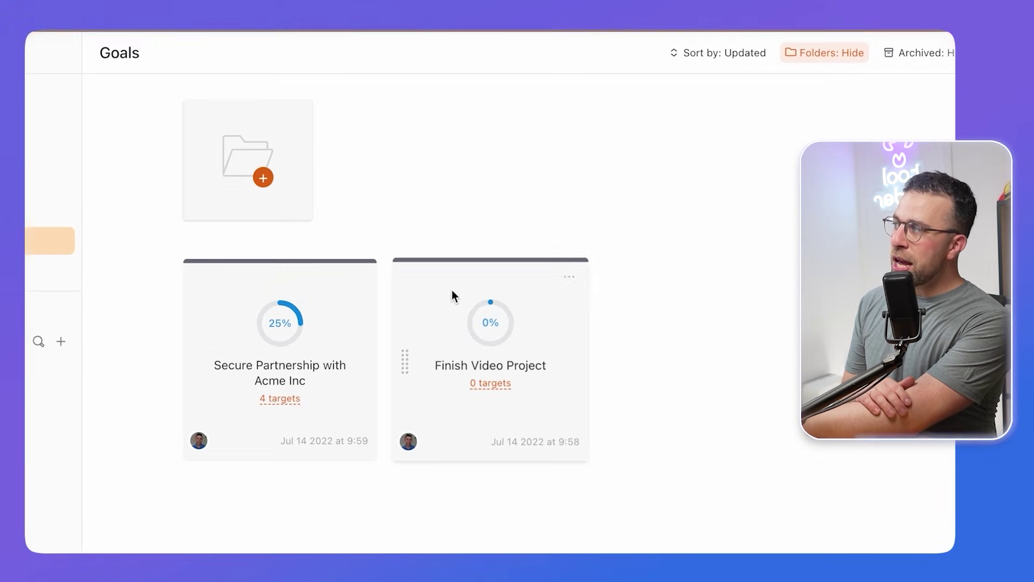
click(300, 339)
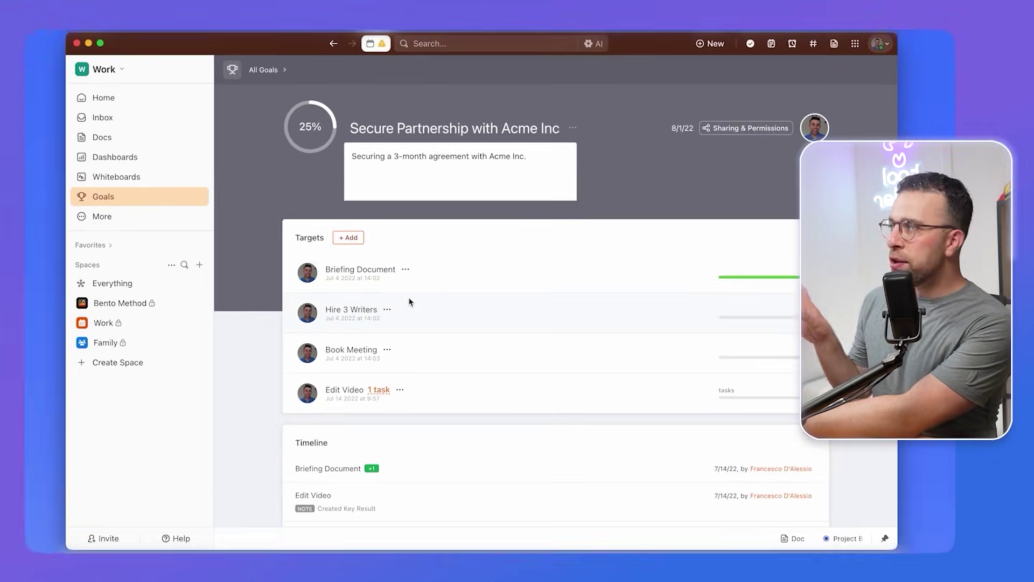
scroll(409, 301, down, 2)
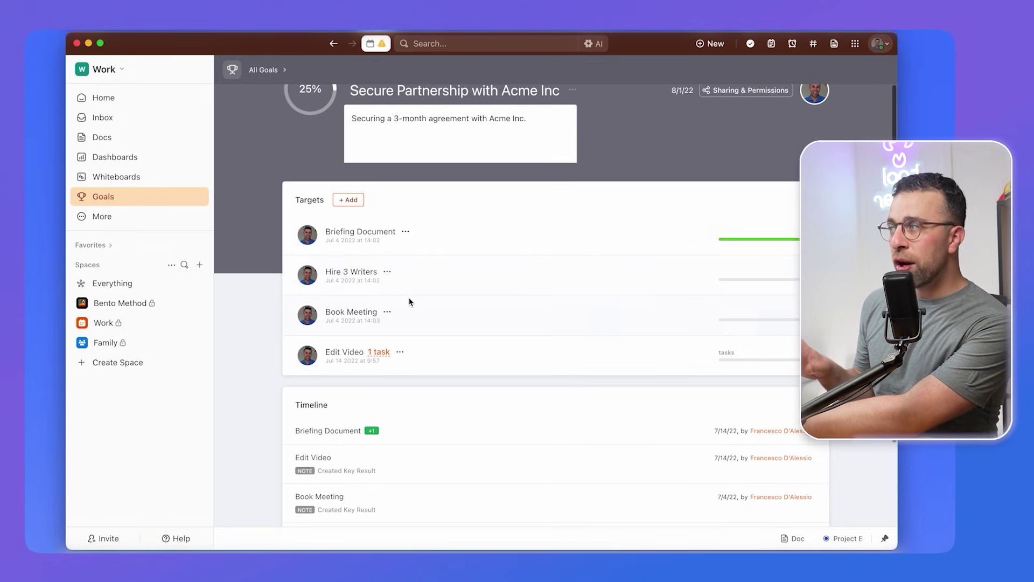
scroll(410, 302, down, 4)
scroll(409, 302, up, 5)
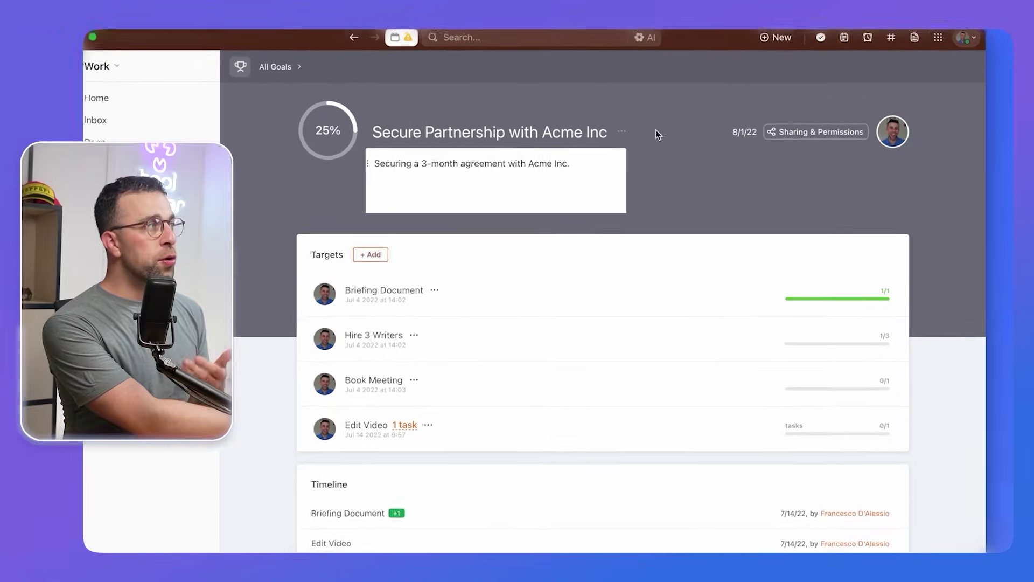
click(902, 142)
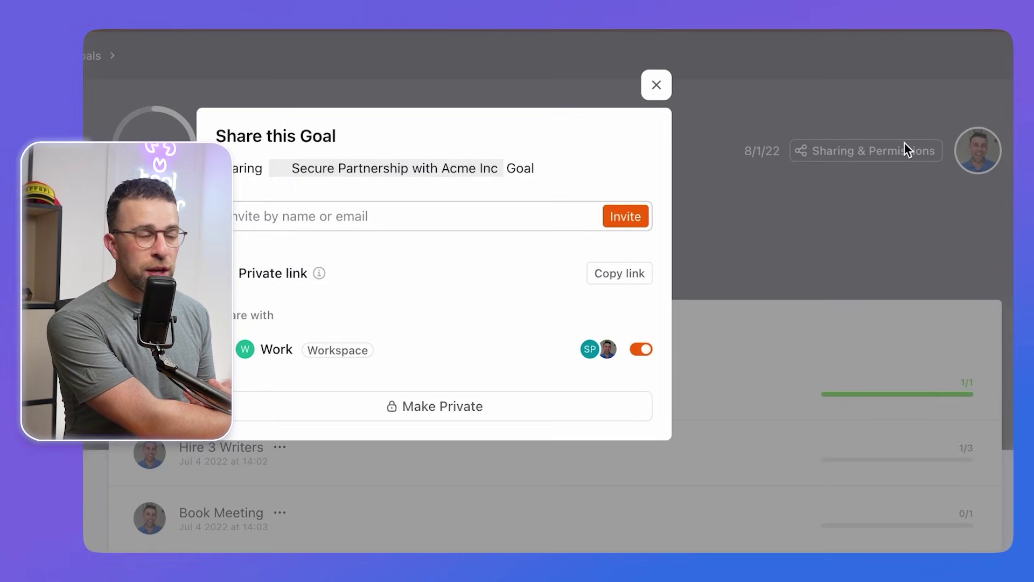
click(879, 130)
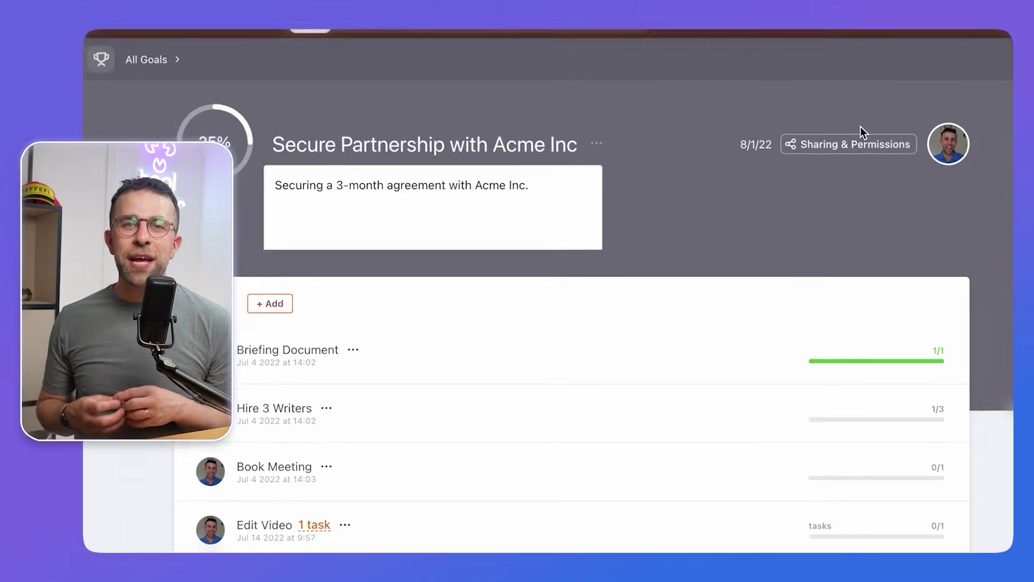